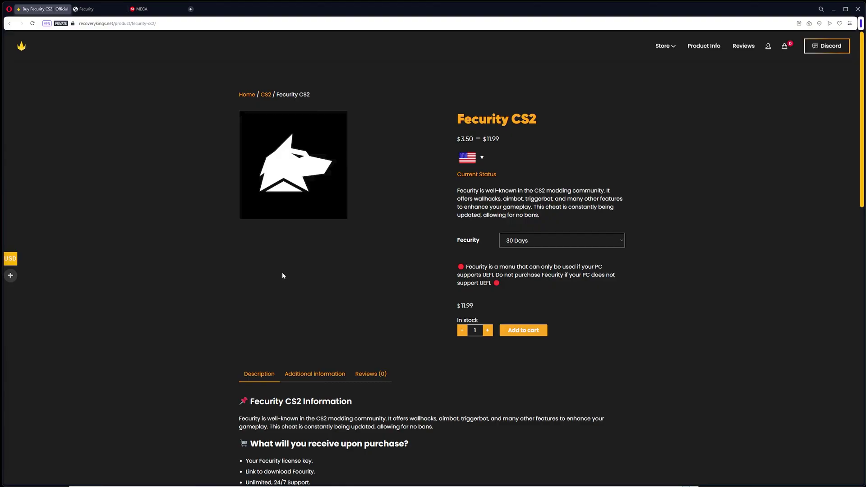
# Step: Add the 30 Days option of Fecurity CS2 to the cart and view the cart
pyautogui.click(561, 246)
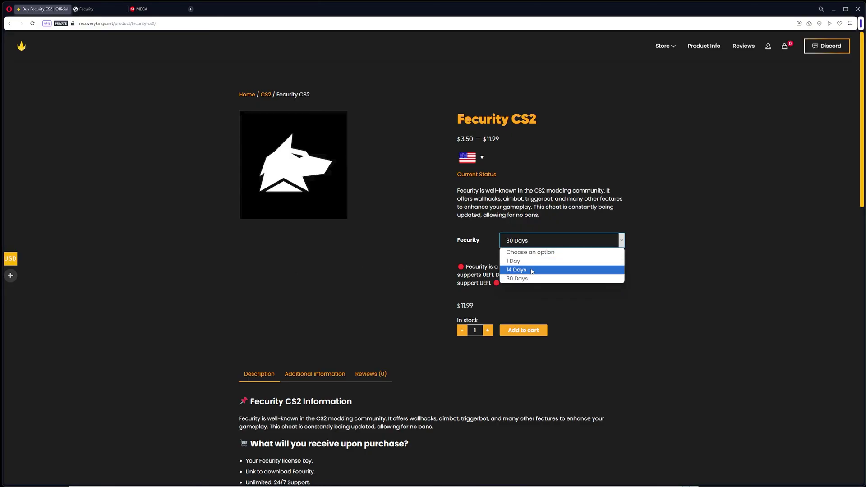
pyautogui.click(536, 278)
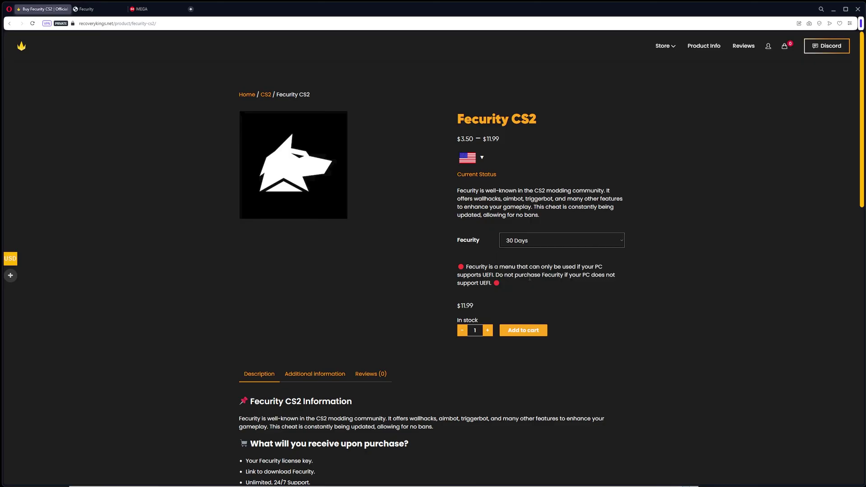
pyautogui.click(519, 333)
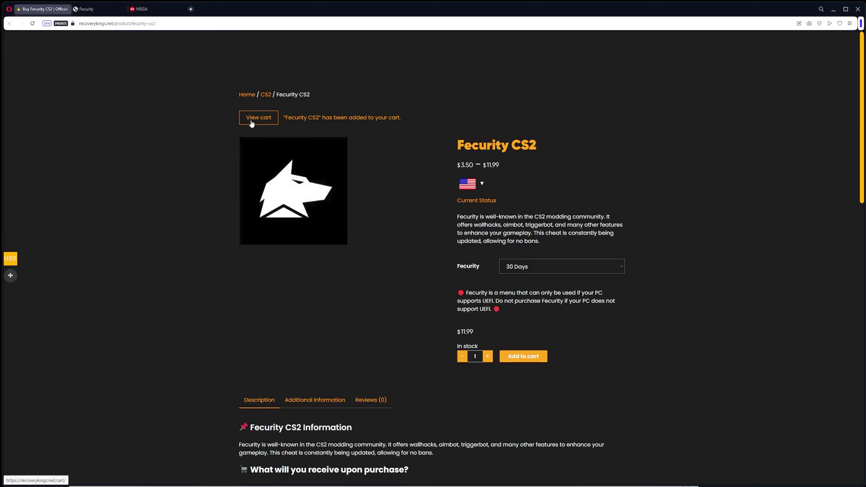
pyautogui.click(252, 121)
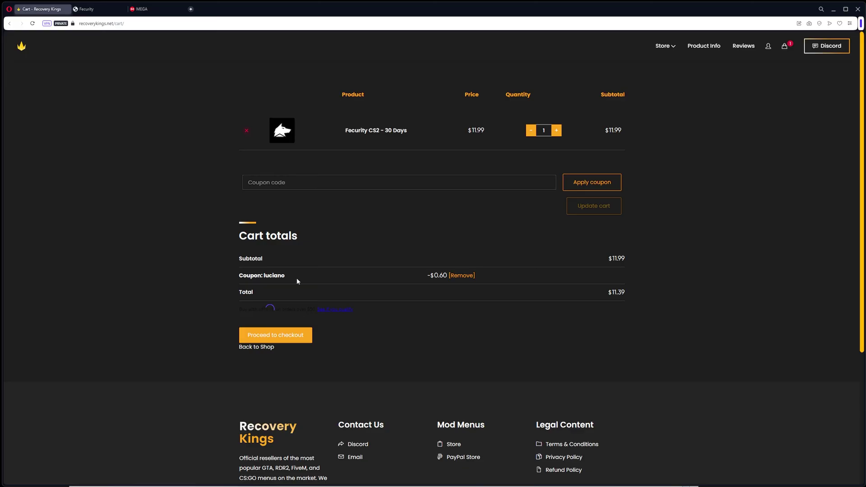
# Step: Open the Launch guide on the Fecurity documentation site and read it with its linked virtualization and Hyper-V instructions
pyautogui.hotkey('ctrl', 'Tab')
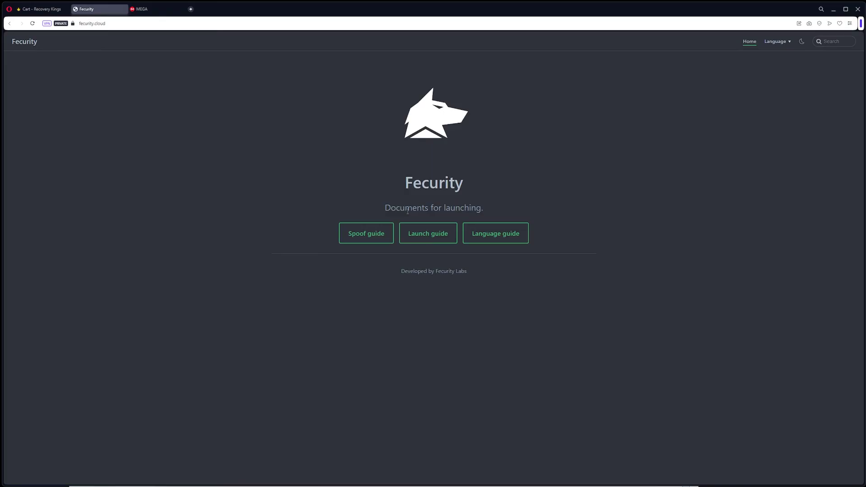
pyautogui.click(438, 234)
pyautogui.scroll(-20, 410, 259)
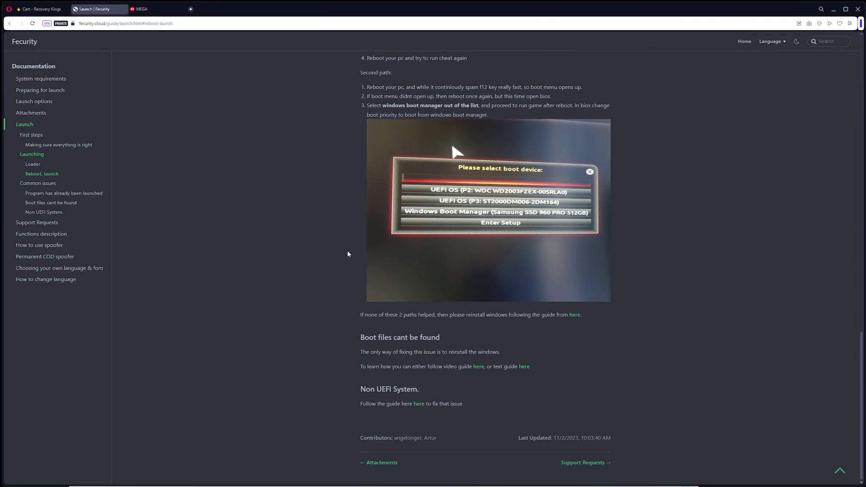
pyautogui.scroll(20, 347, 252)
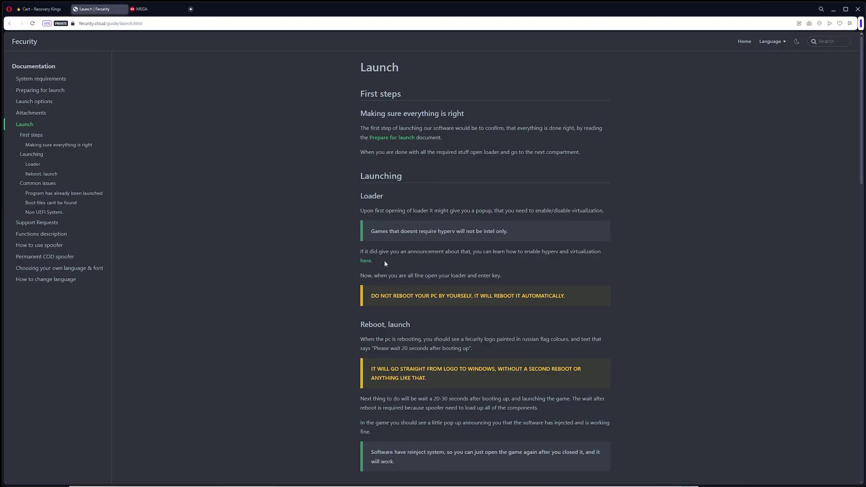
pyautogui.click(367, 263)
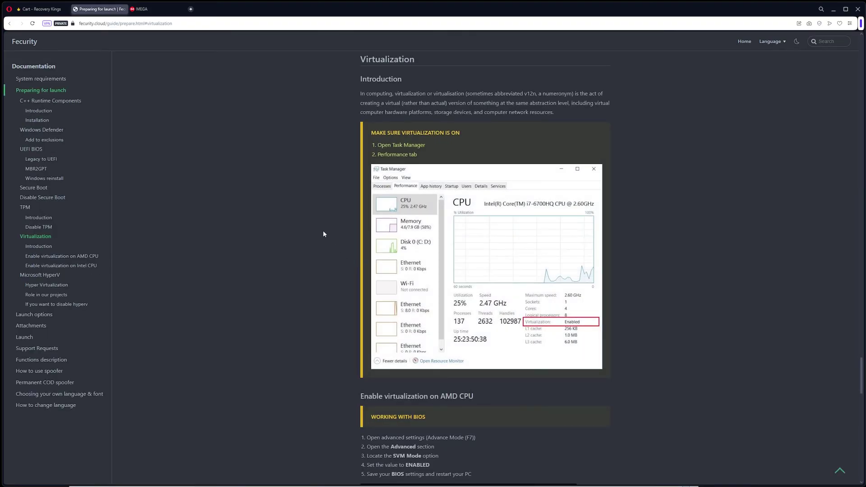
pyautogui.scroll(-10, 323, 232)
pyautogui.scroll(-10, 319, 235)
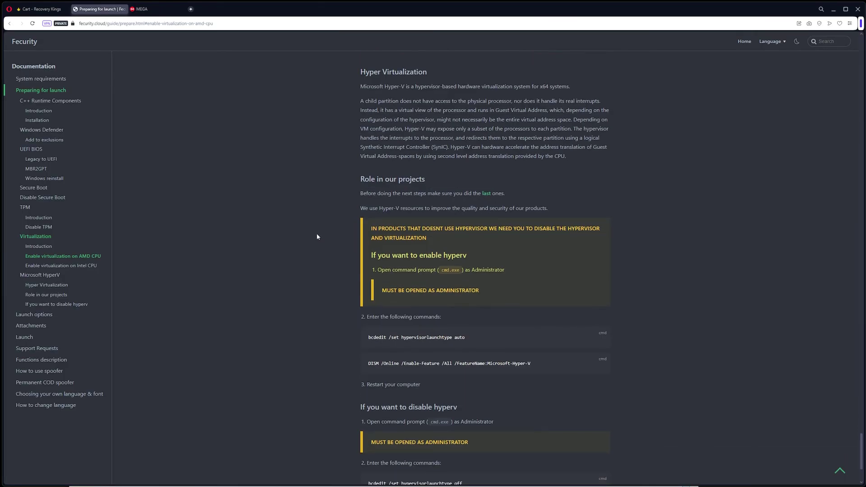
pyautogui.hotkey('alt', 'Left')
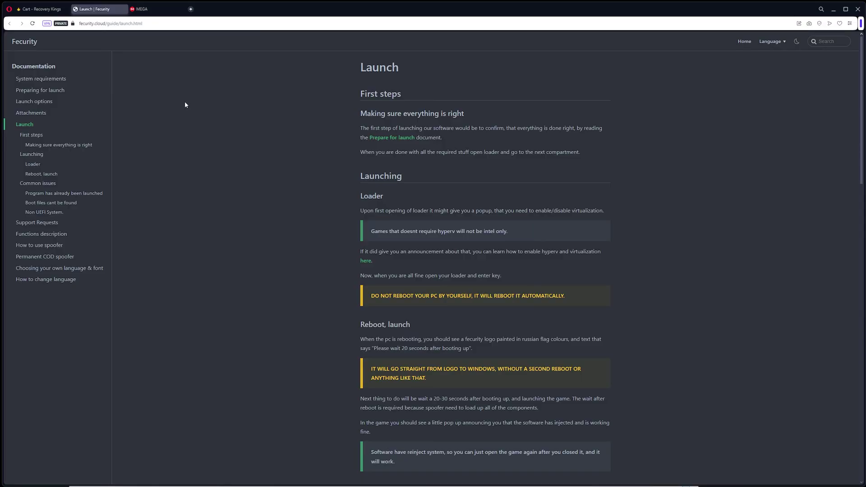
# Step: Download the NEXT folder's files from the MEGA Counter Strike 2 folder, allowing multiple downloads and saving them to Downloads
pyautogui.click(153, 9)
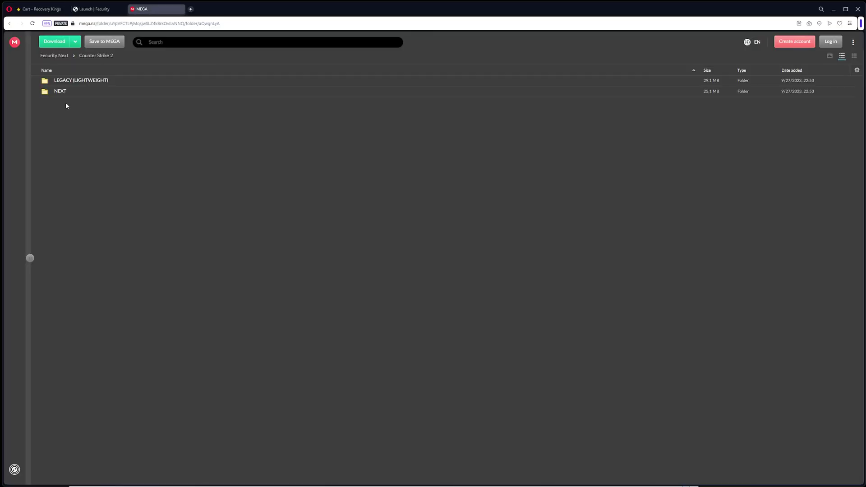
pyautogui.click(58, 93)
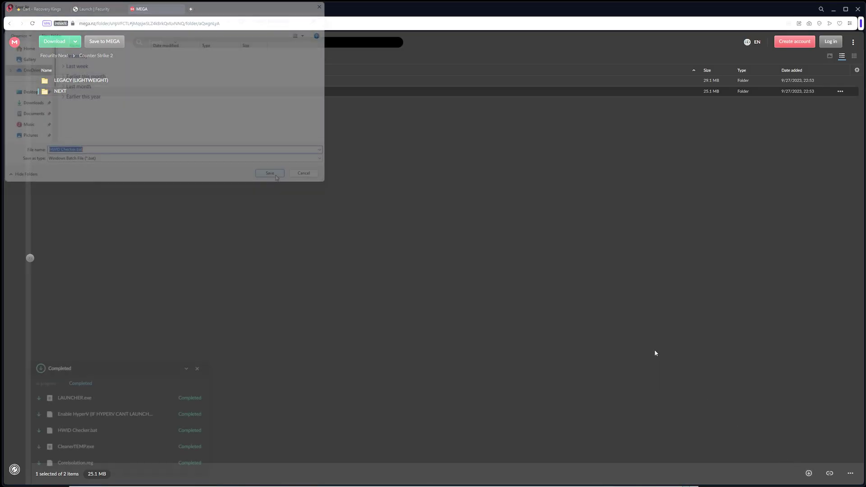
pyautogui.click(276, 176)
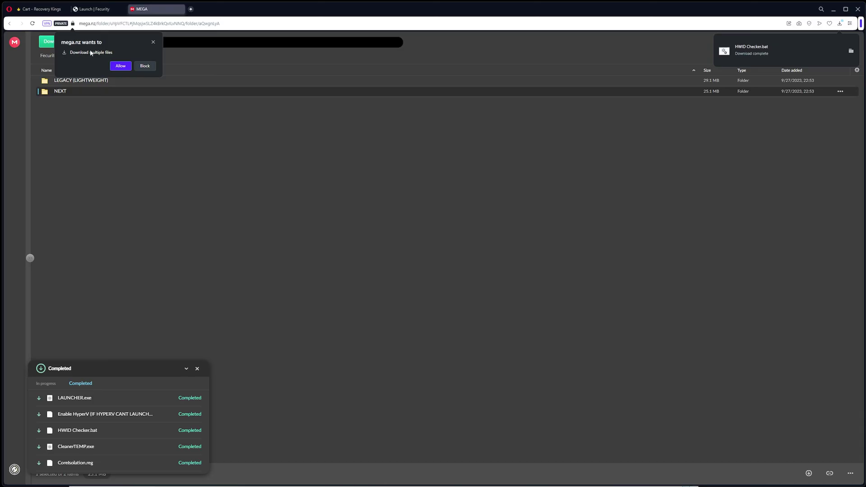
pyautogui.click(119, 66)
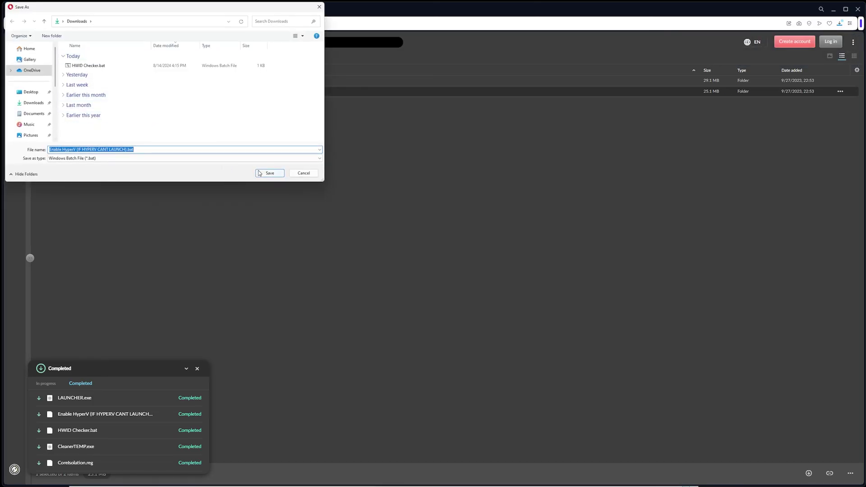
pyautogui.click(260, 173)
pyautogui.click(261, 173)
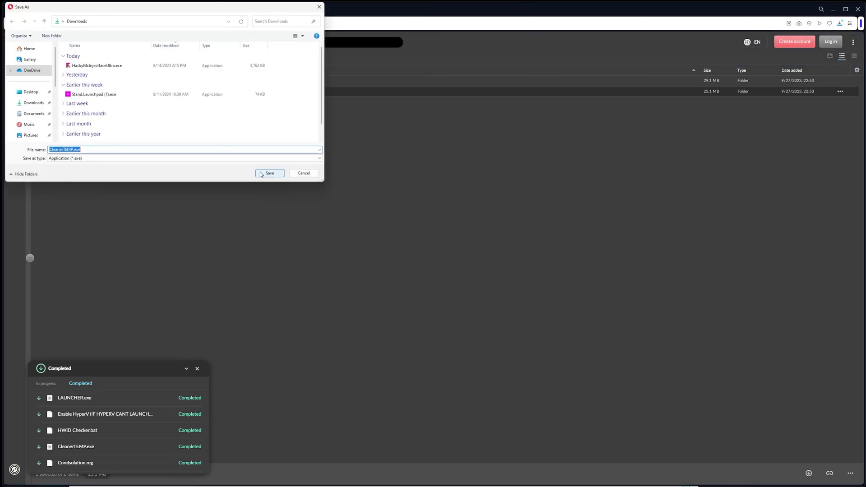
pyautogui.click(261, 174)
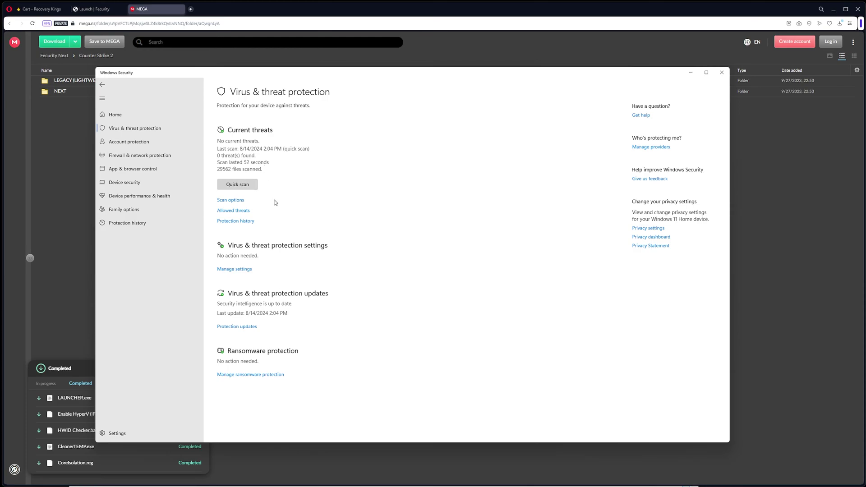
# Step: Review the Virus & threat protection settings in Windows Security down to Exclusions, and close the window
pyautogui.click(242, 270)
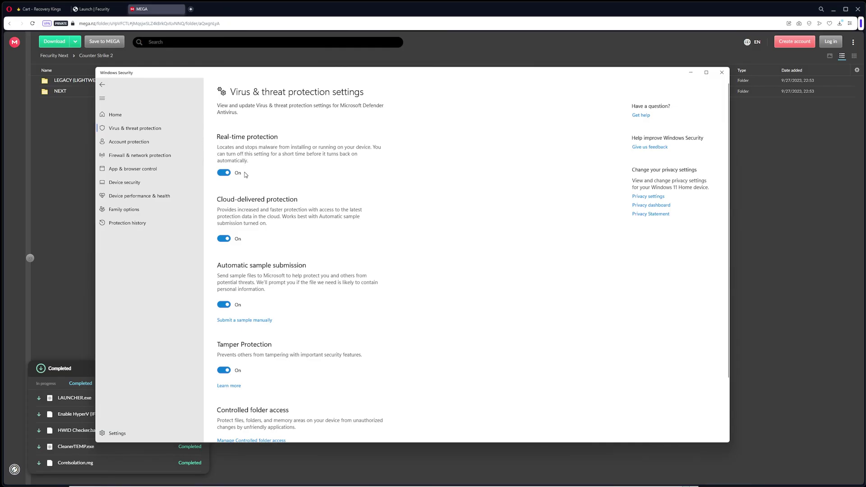
pyautogui.scroll(-2, 329, 235)
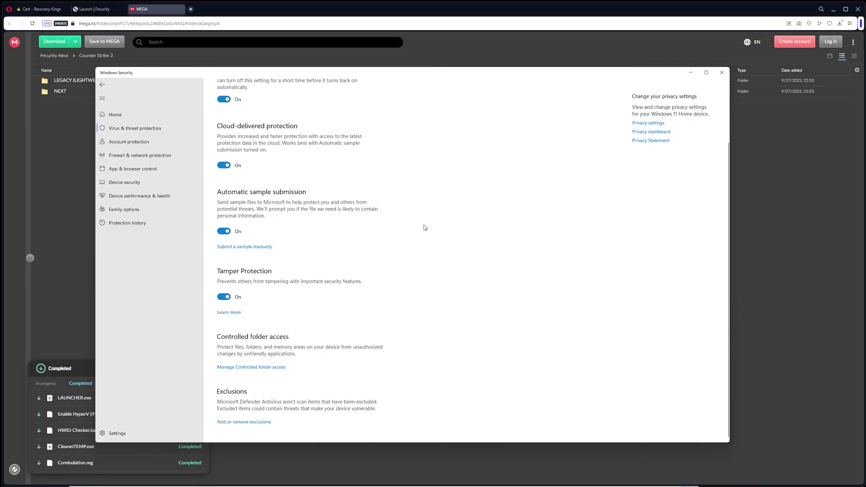
pyautogui.click(723, 77)
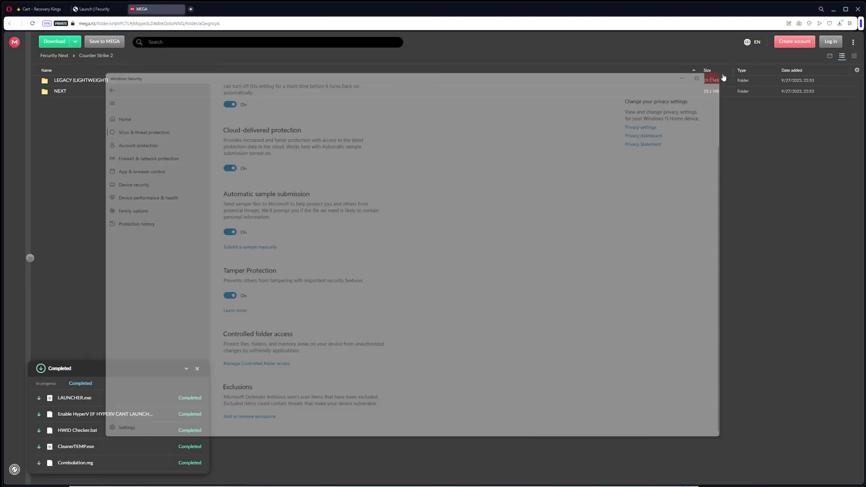
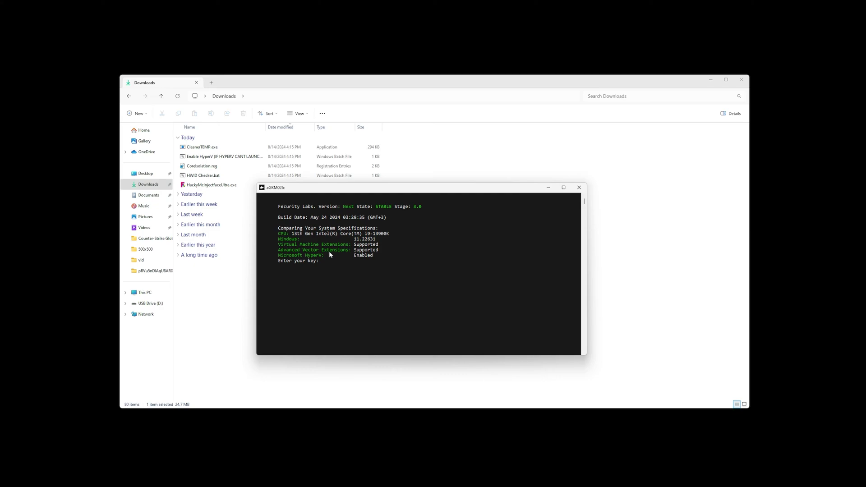
# Step: Paste the licence key at the Fecurity loader's key prompt
pyautogui.click(334, 265)
pyautogui.rightClick(338, 266)
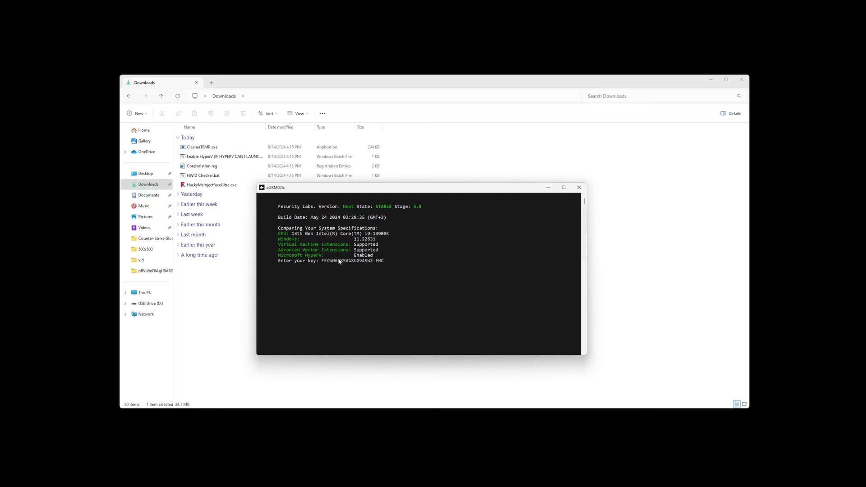
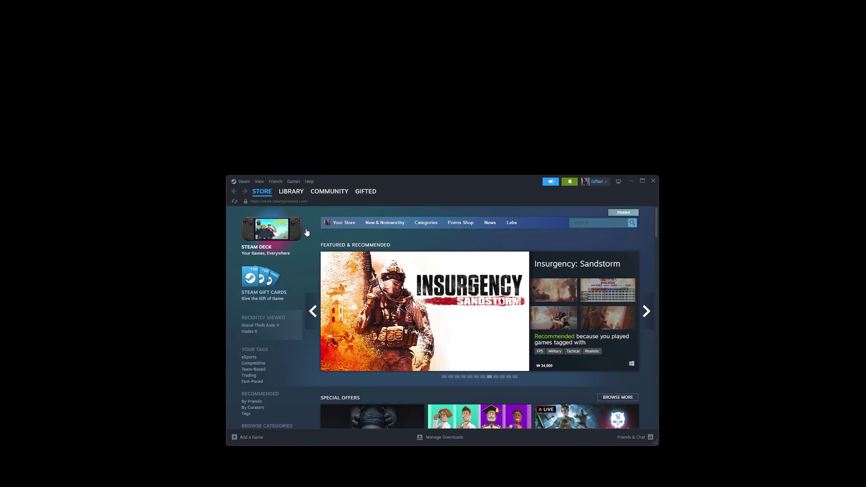
# Step: Launch Counter-Strike 2 from the Steam library
pyautogui.click(295, 193)
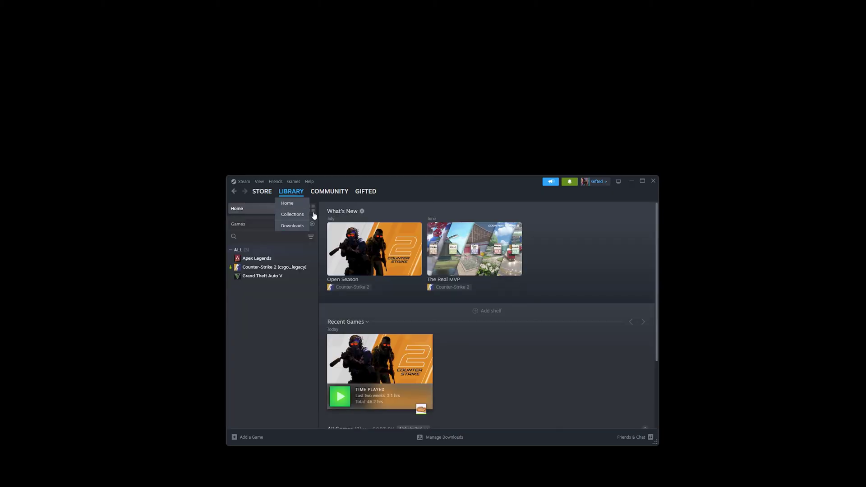
pyautogui.click(298, 269)
pyautogui.click(350, 323)
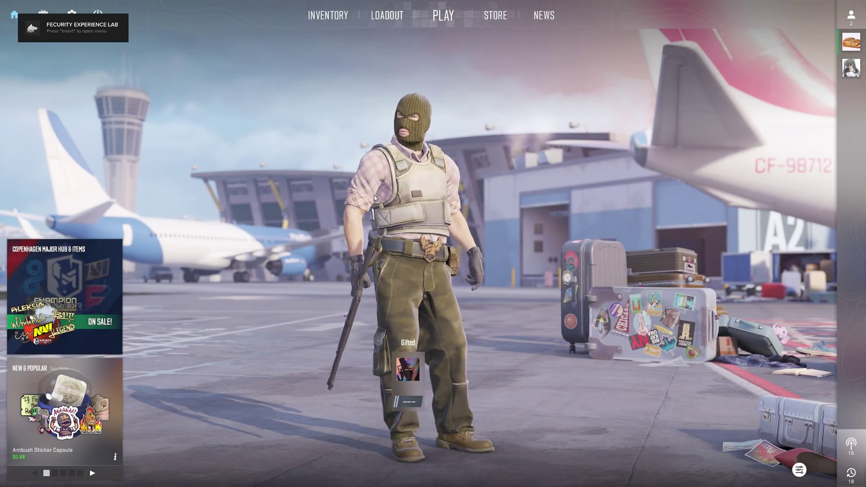
# Step: Open the Fecurity in-game menu, reposition it, and view the Assist settings and the weapon selection list
pyautogui.press('Insert')
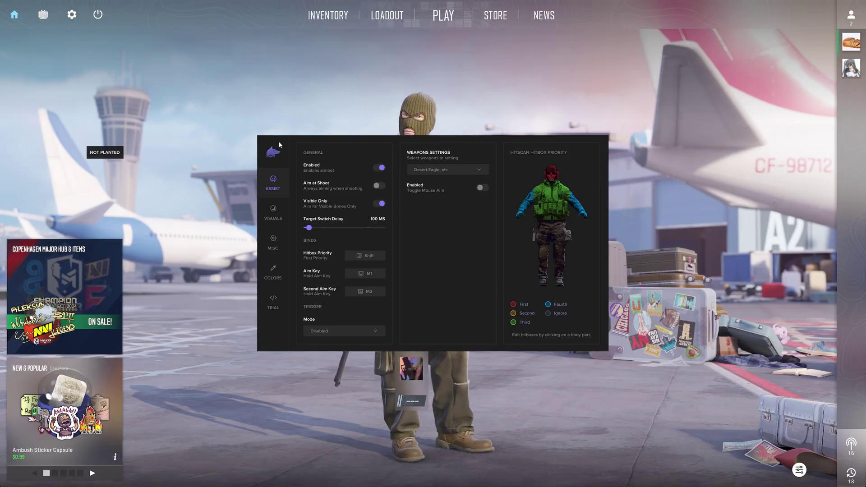
pyautogui.moveTo(281, 142)
pyautogui.mouseDown()
pyautogui.moveTo(270, 144)
pyautogui.moveTo(275, 138)
pyautogui.mouseUp()
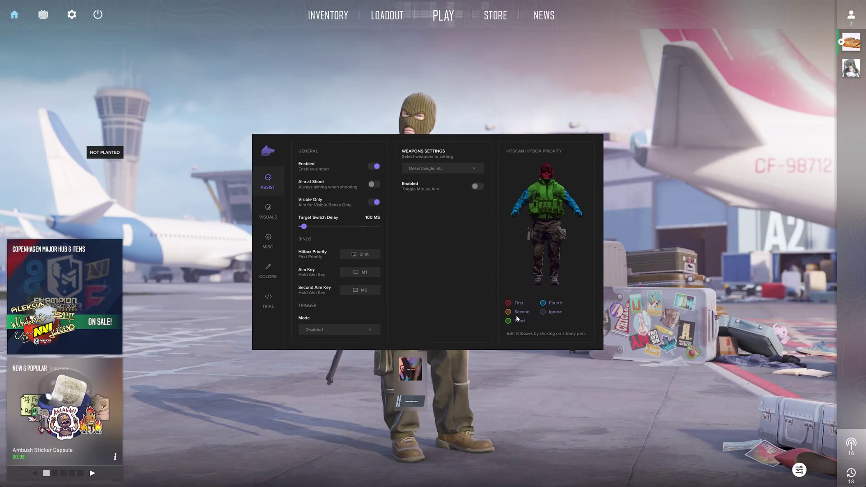
pyautogui.moveTo(284, 174); pyautogui.dragTo(269, 180)
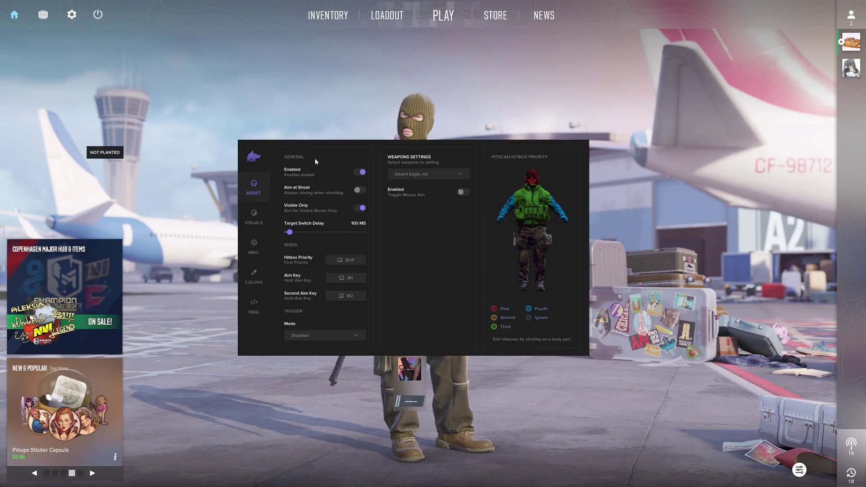
pyautogui.click(433, 174)
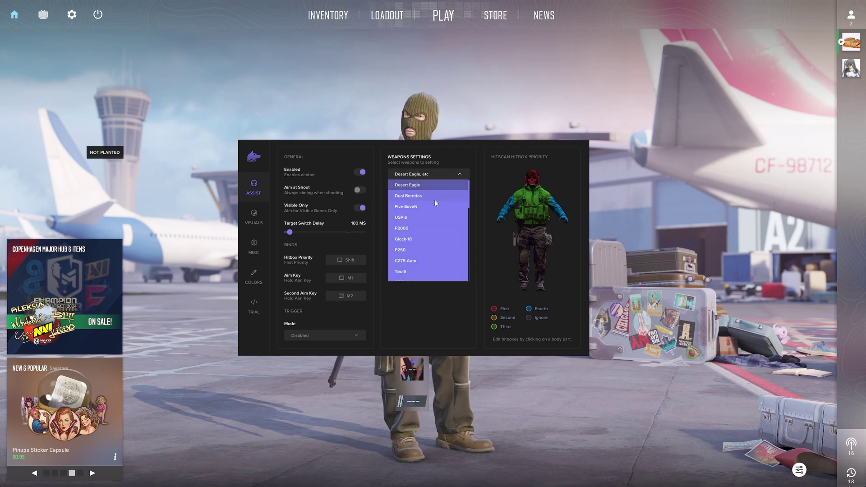
pyautogui.click(428, 303)
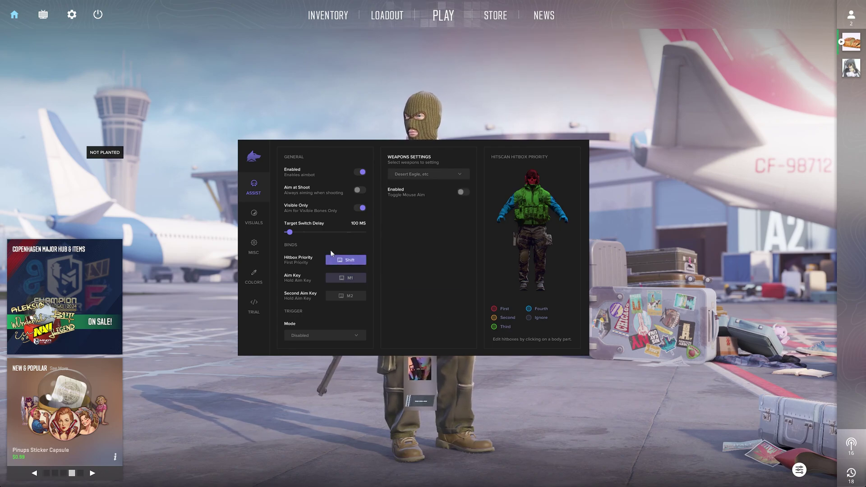
# Step: Examine the Visuals settings for players, dropped weapons, grenades and planted C4
pyautogui.click(254, 216)
pyautogui.scroll(-1, 332, 228)
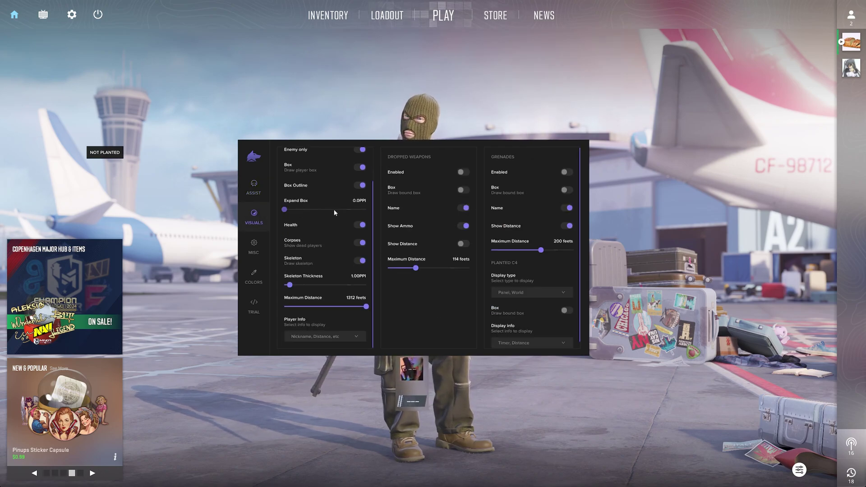
pyautogui.scroll(-1, 536, 227)
pyautogui.scroll(1, 314, 230)
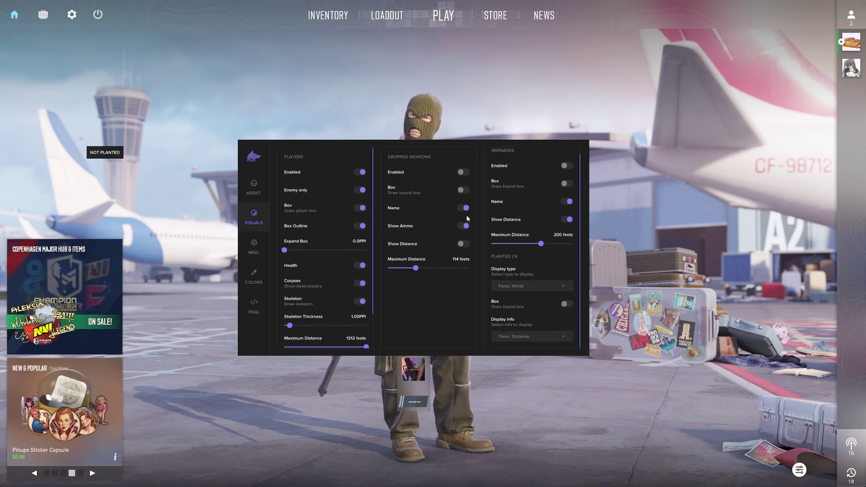
pyautogui.scroll(1, 550, 195)
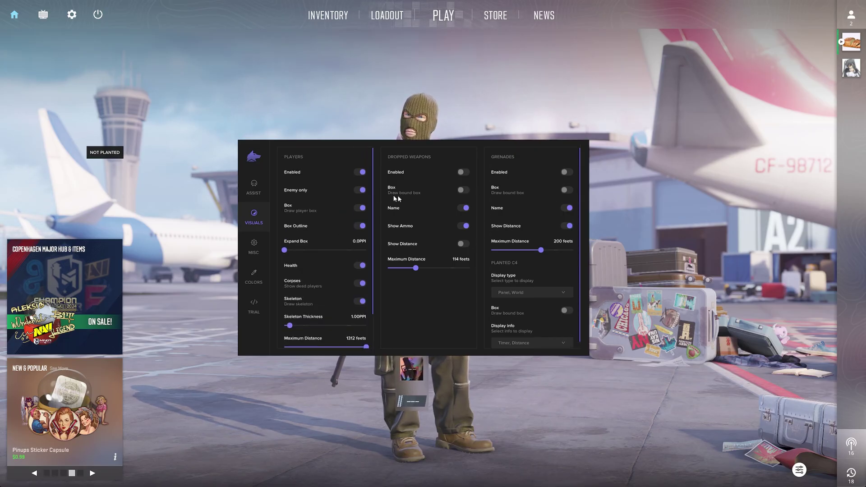
# Step: Look through the Misc, Colors and Trial settings, return to Assist, and reposition the menu
pyautogui.click(251, 246)
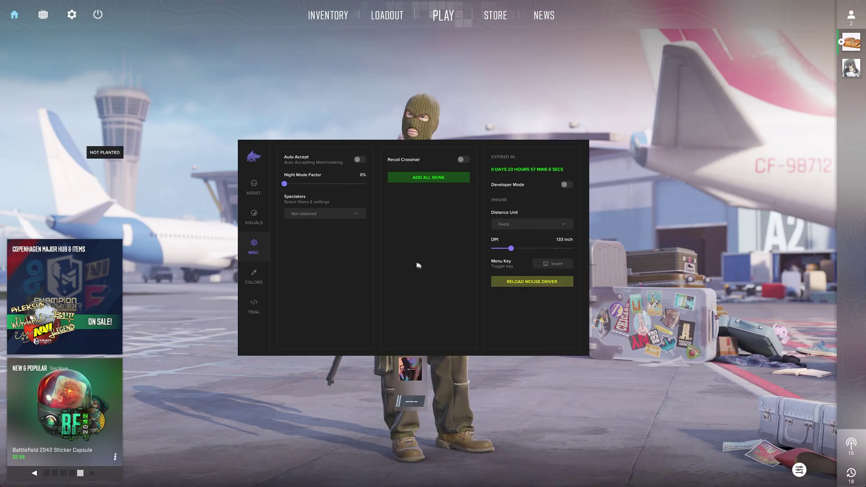
pyautogui.click(254, 282)
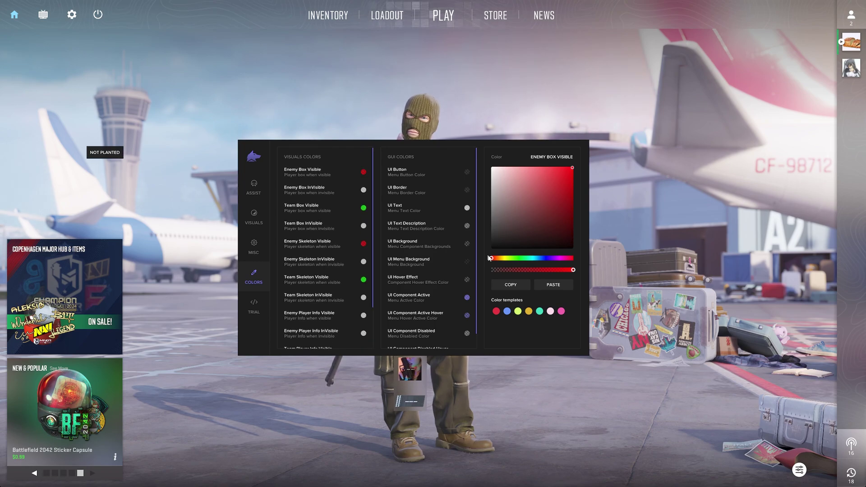
pyautogui.scroll(-1, 395, 245)
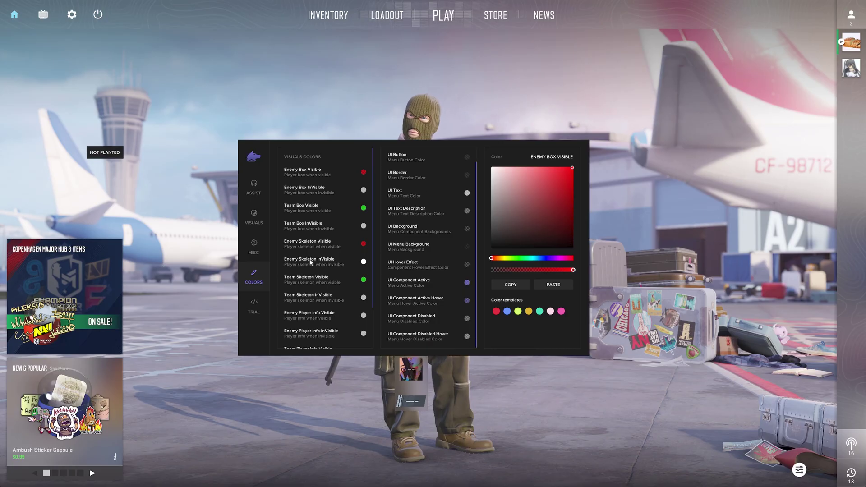
pyautogui.click(258, 309)
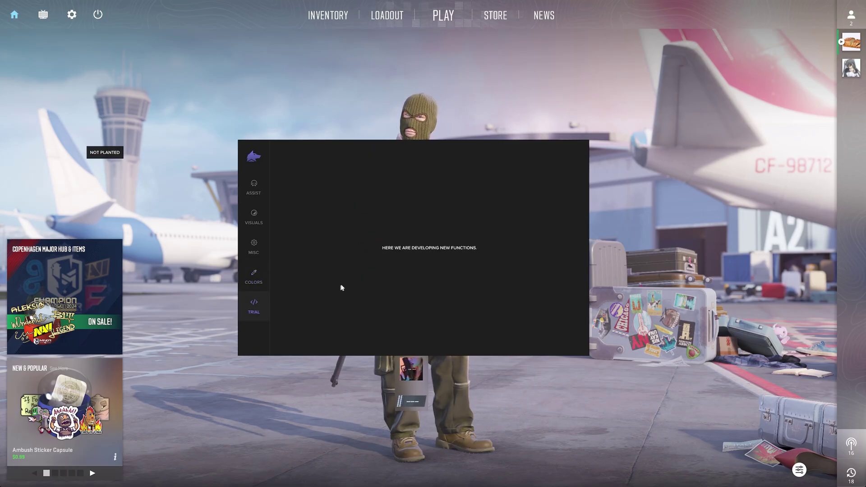
pyautogui.click(254, 186)
pyautogui.moveTo(254, 157); pyautogui.dragTo(277, 154)
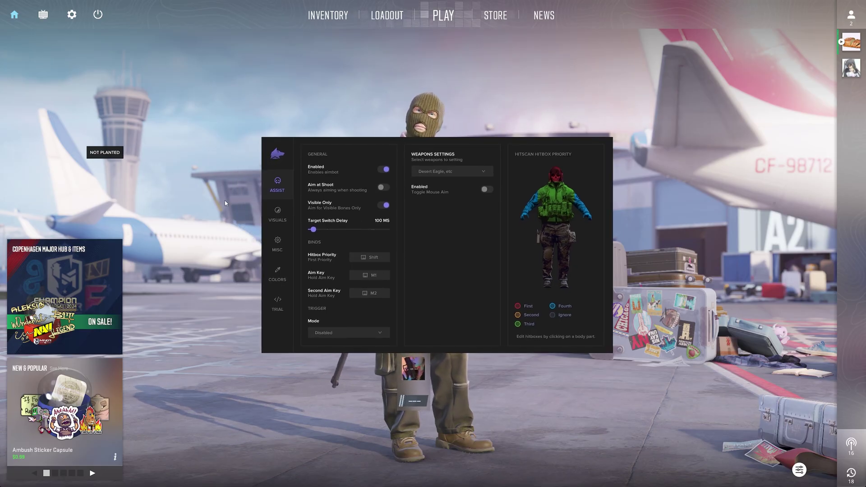